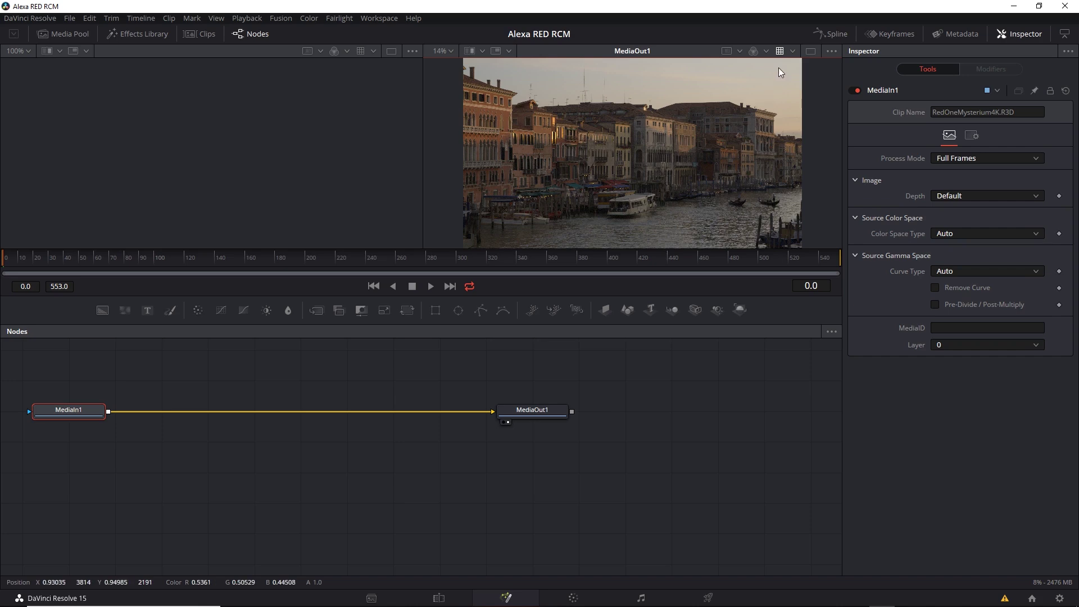
Show the viewer LUT list over the Fusion viewer, with Fusion View LUT checked.
click(792, 51)
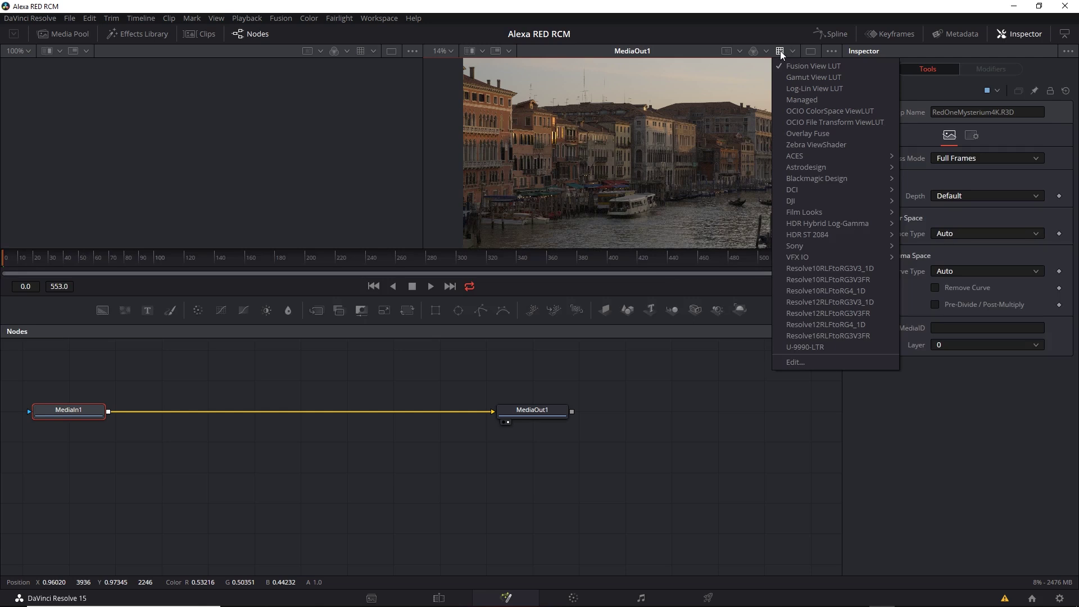
Turn off the viewer LUT so the canal image darkens, then switch to the Media page.
click(780, 50)
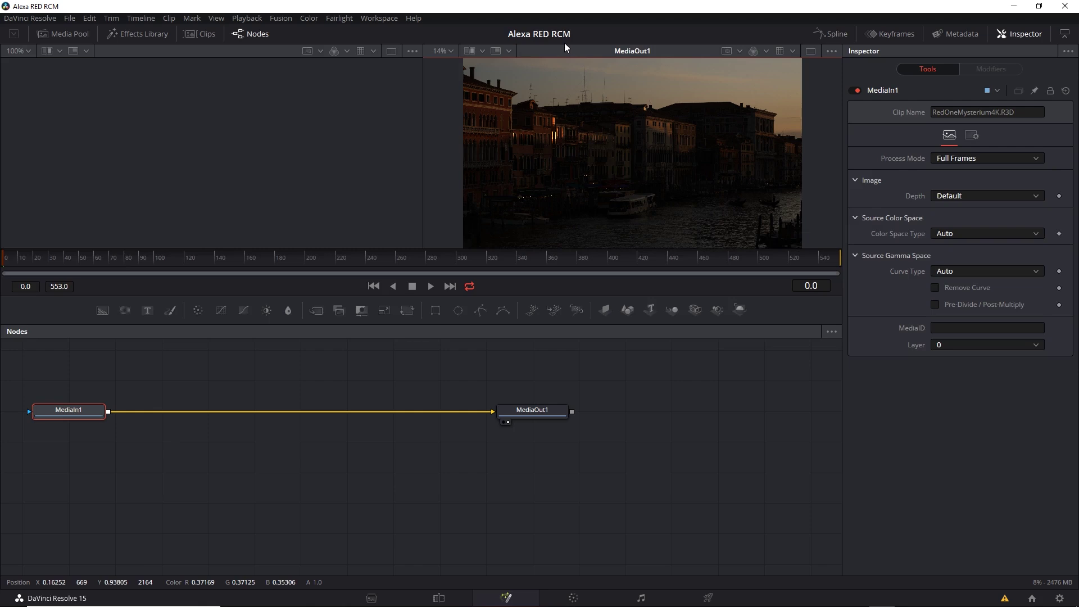
click(372, 598)
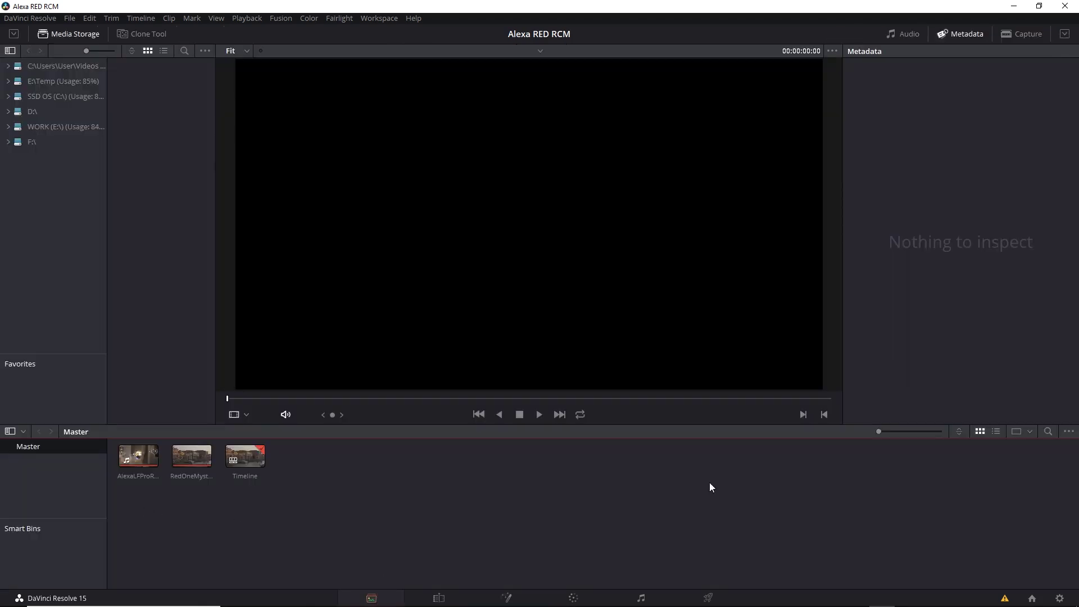
Open Project Settings on the Color Management page.
click(1061, 597)
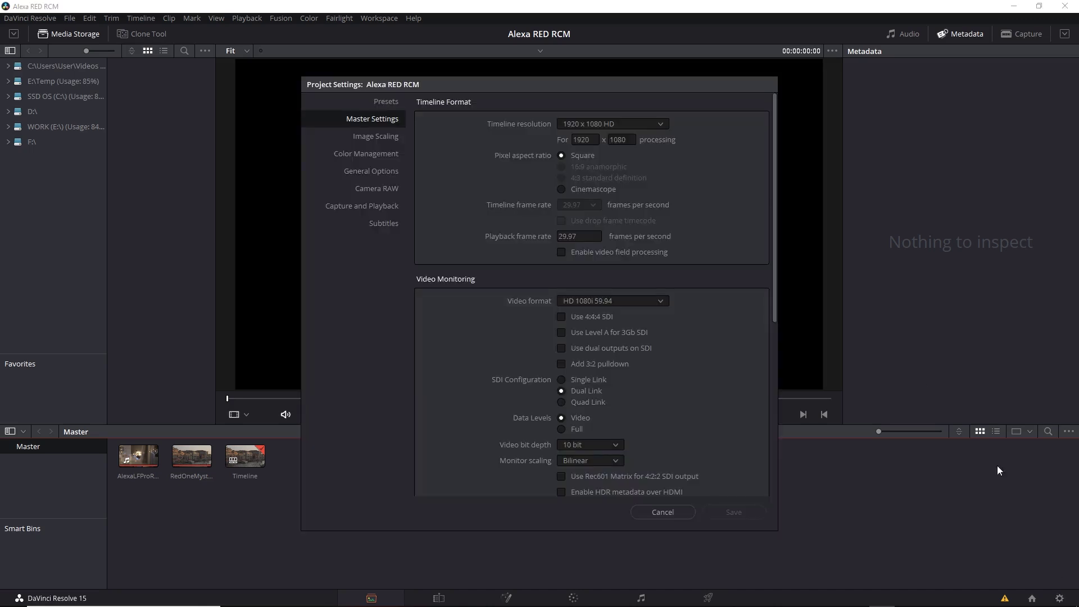
click(376, 155)
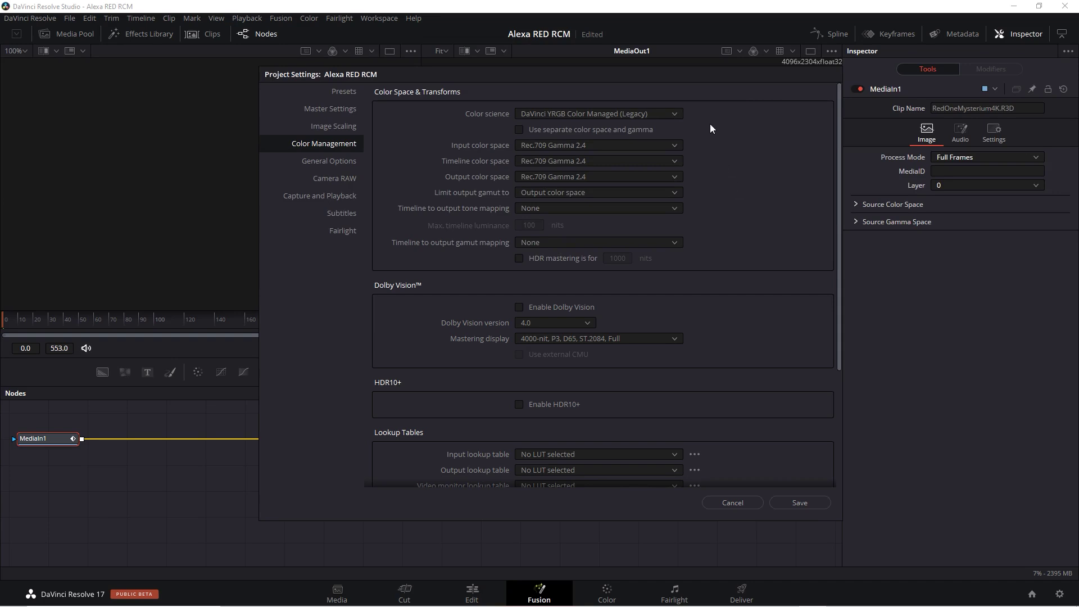
Set color science to DaVinci YRGB Color Managed with the Custom color management preset.
click(674, 115)
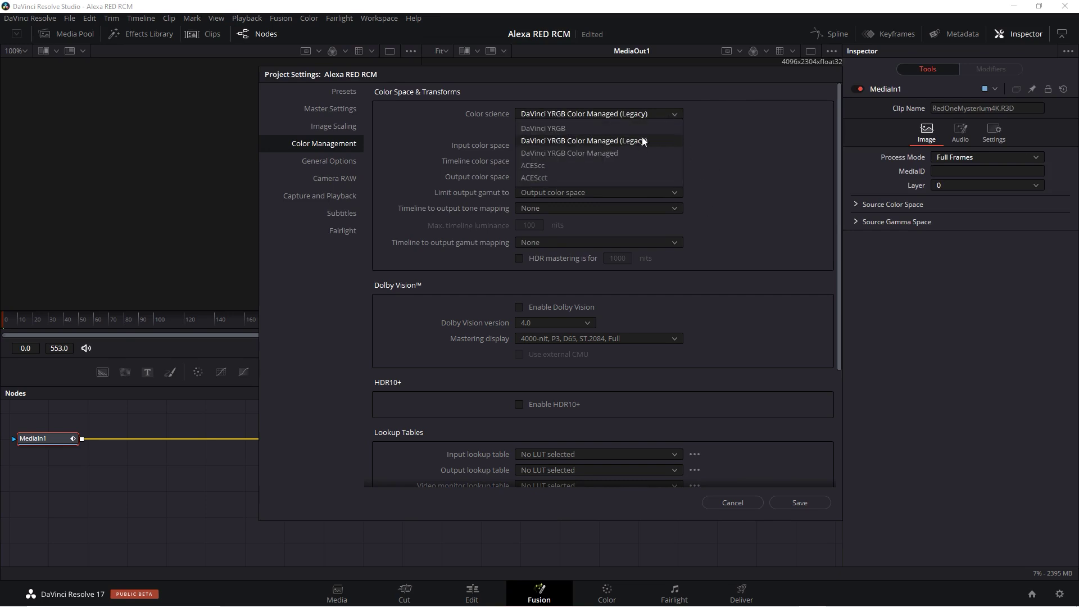
click(632, 153)
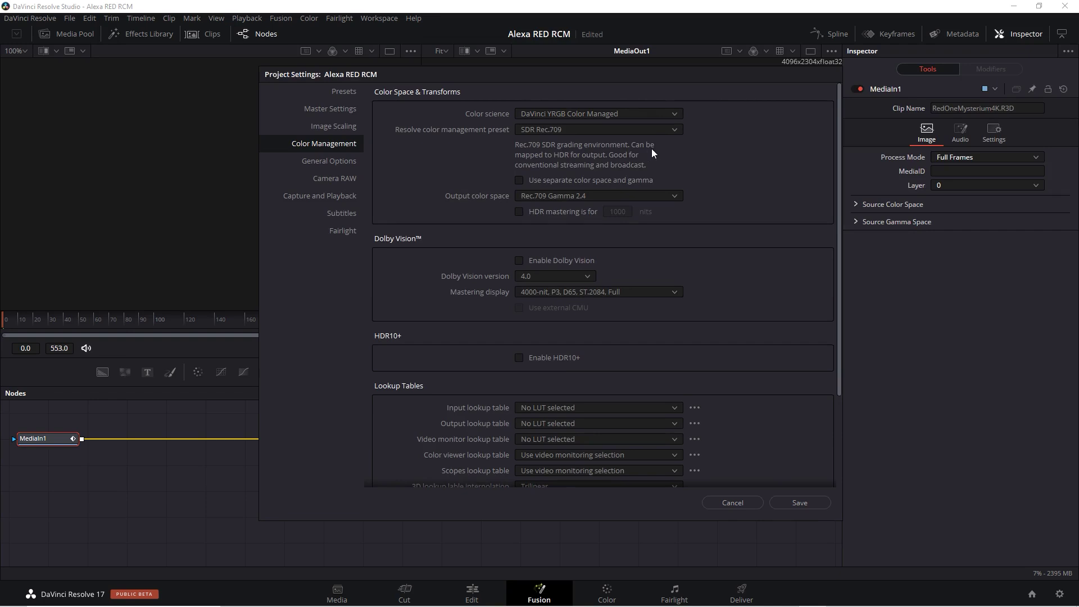
click(674, 129)
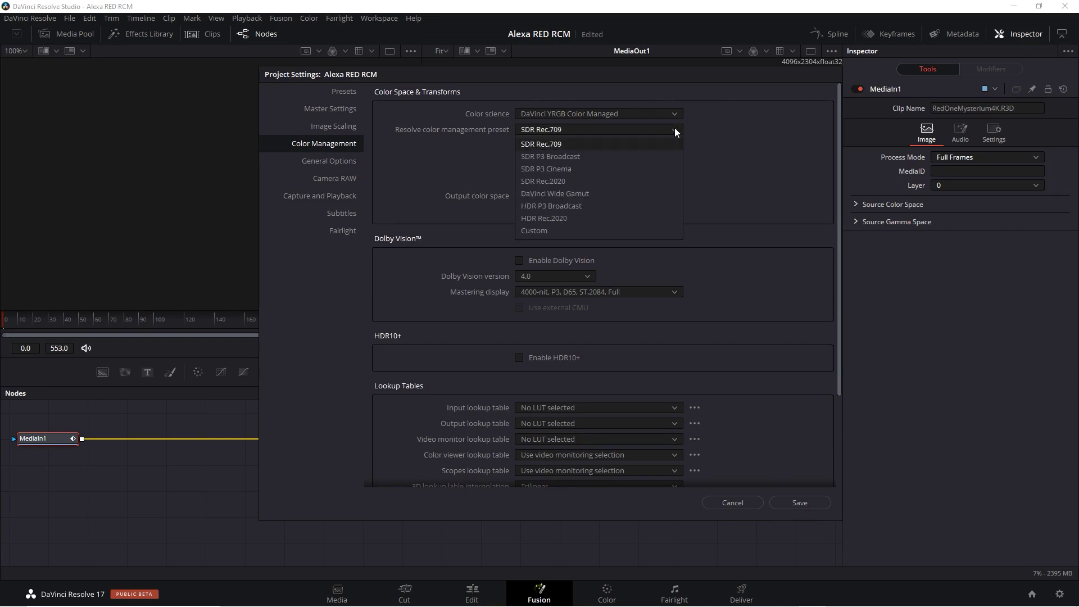
click(578, 230)
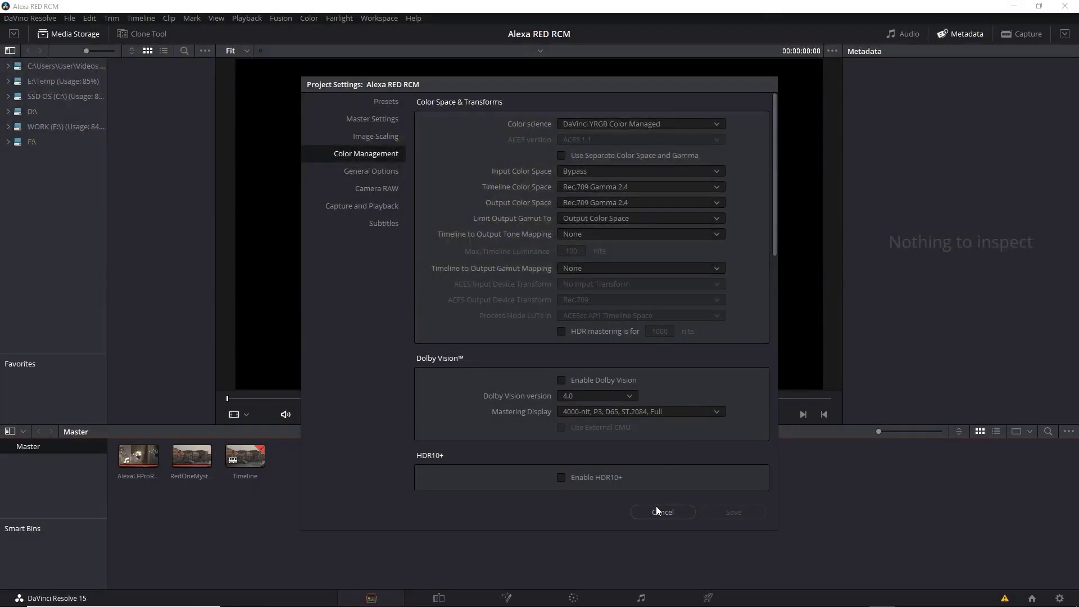
Cancel Project Settings, return to Fusion, and show Add Tool > Color on the MediaIn1–MediaOut1 link.
click(657, 510)
click(508, 599)
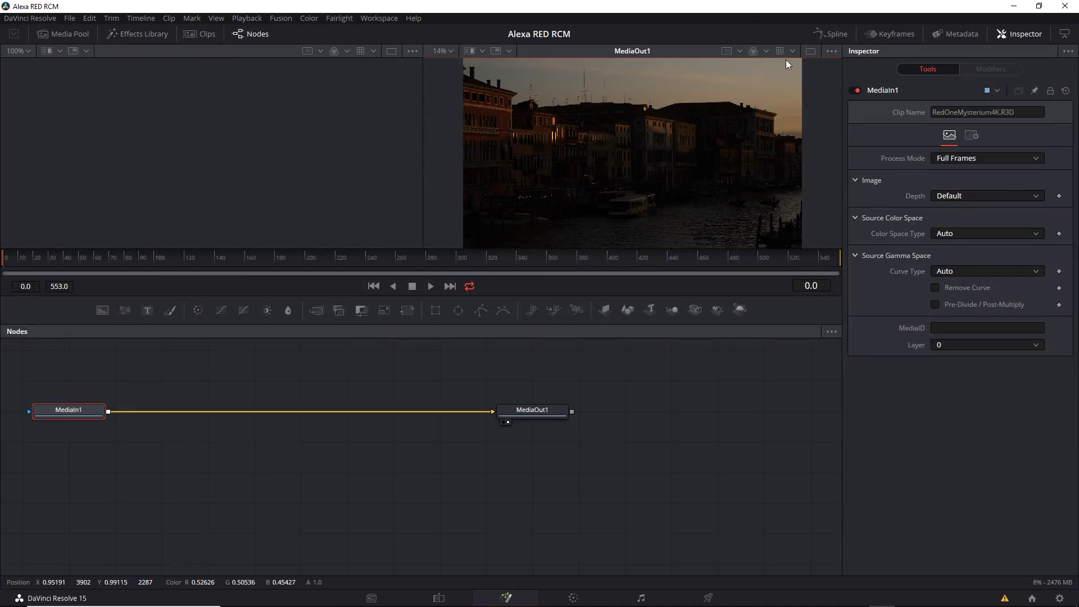
drag(616, 448, 731, 476)
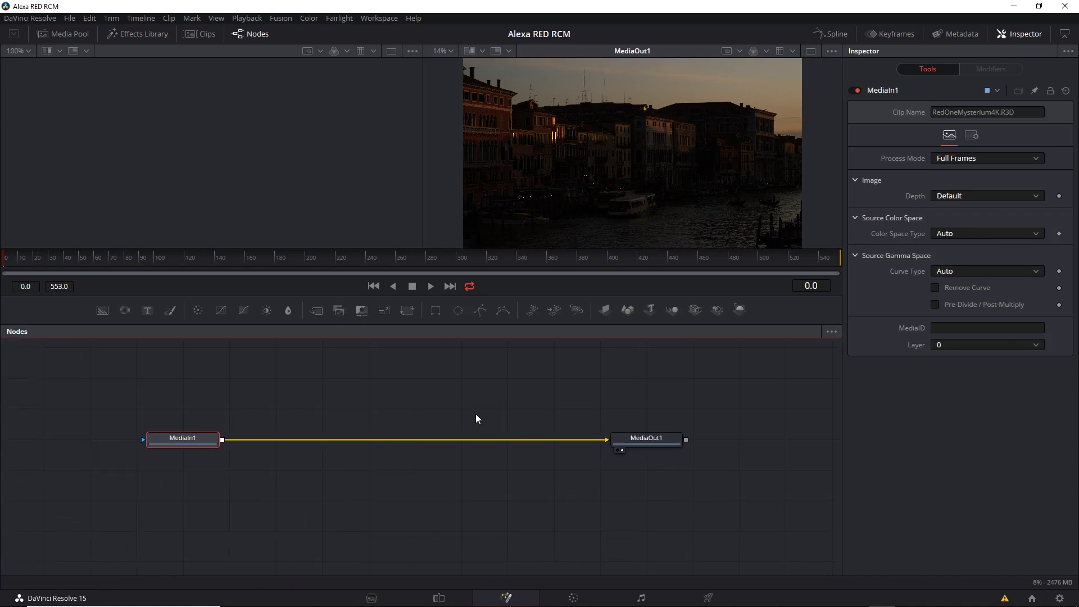
right_click(289, 440)
mouse_move(361, 254)
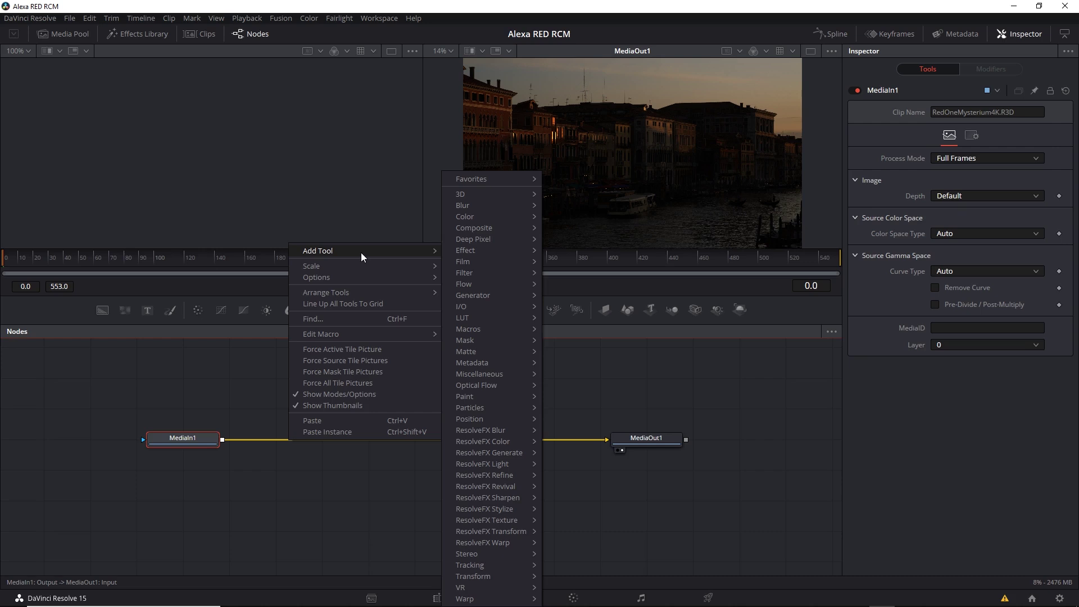
mouse_move(484, 217)
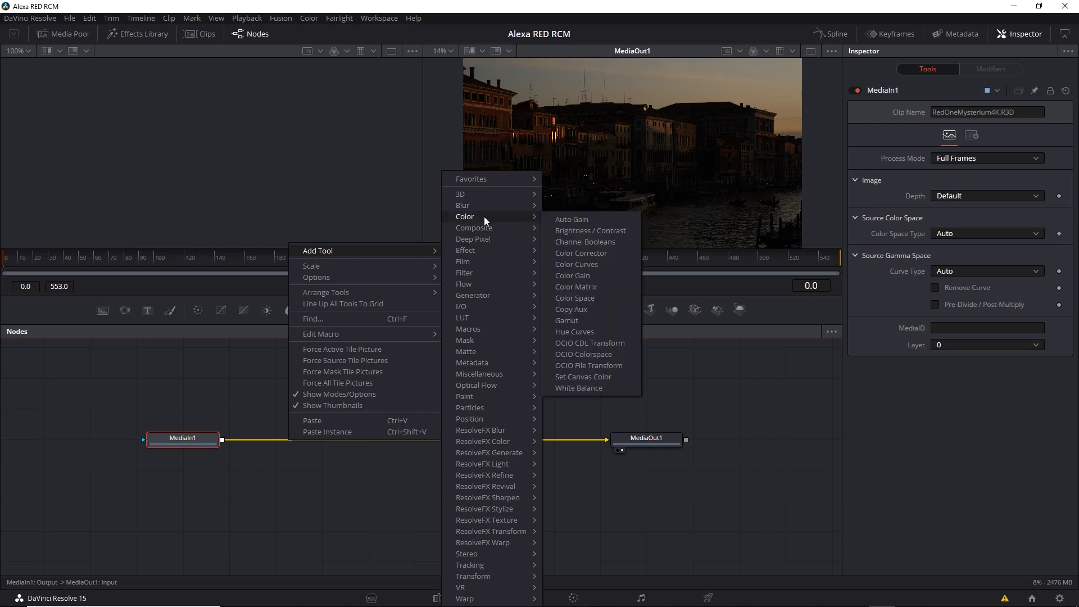
Insert a Gamut node between MediaIn1 and MediaOut1, leaving the viewer LUT unchanged.
click(609, 322)
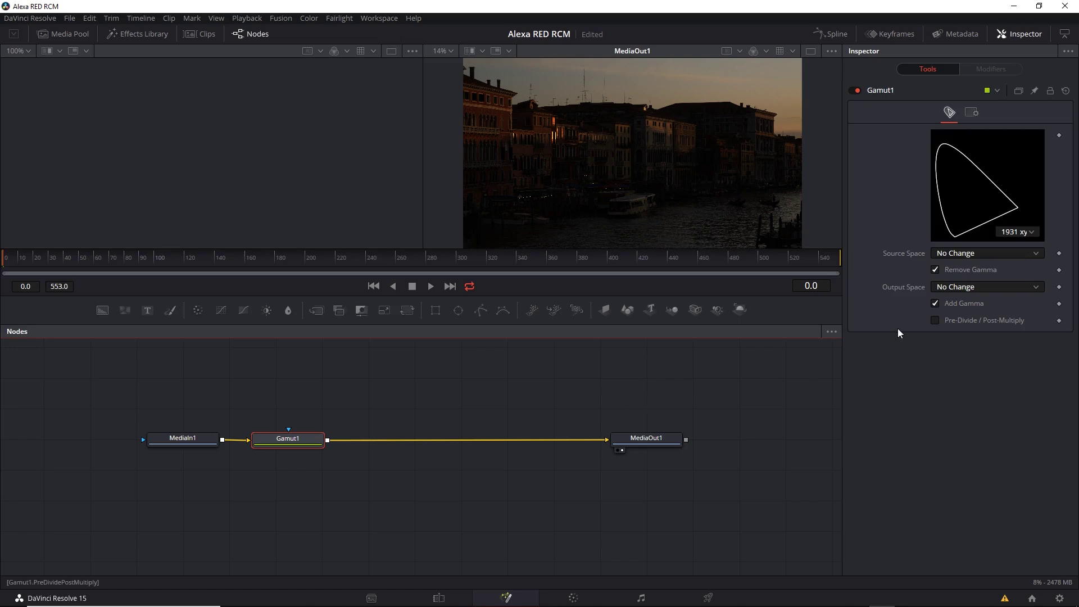
click(793, 52)
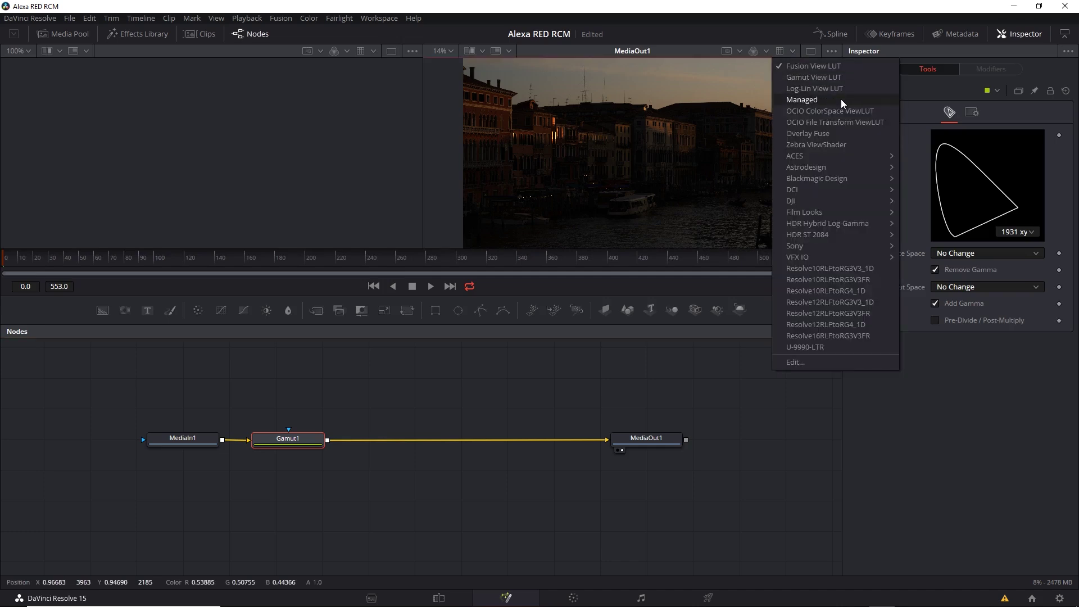
click(984, 397)
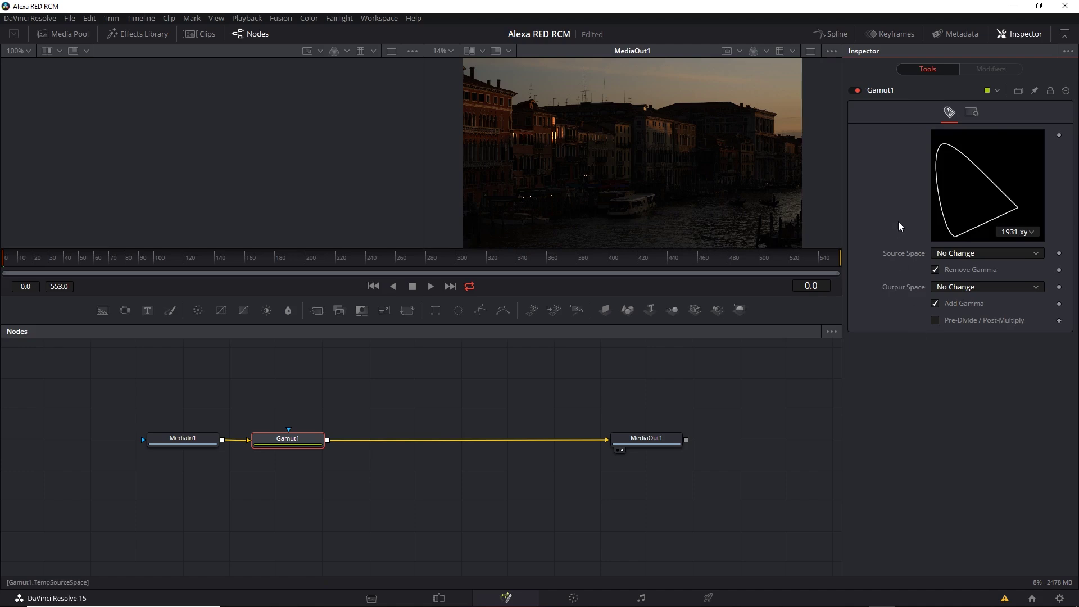
Set Gamut1's Source Space to From Image in the Inspector.
click(1036, 254)
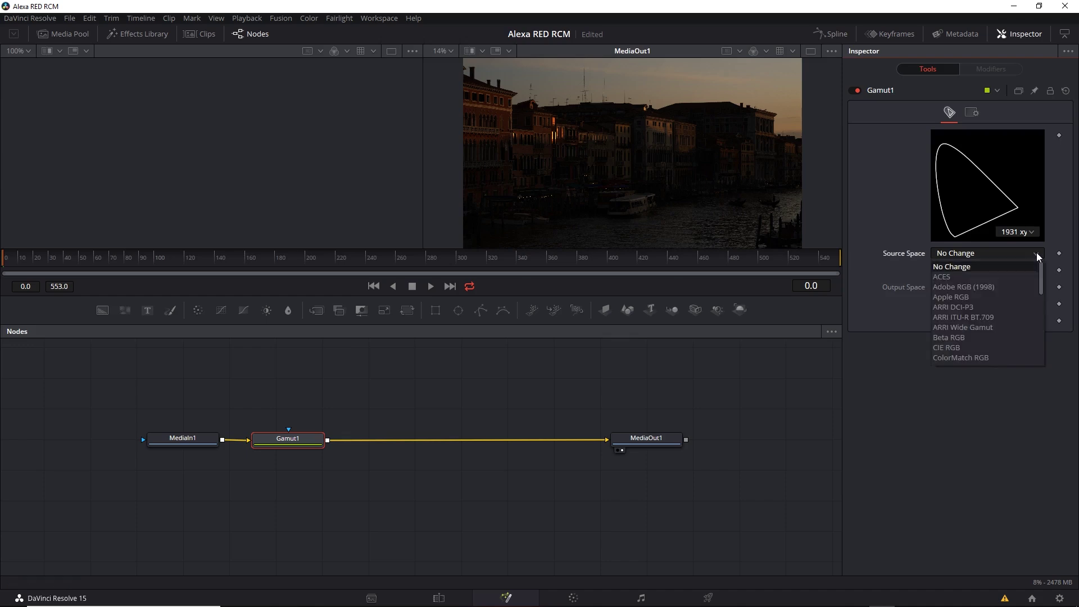
drag(1041, 278, 1046, 359)
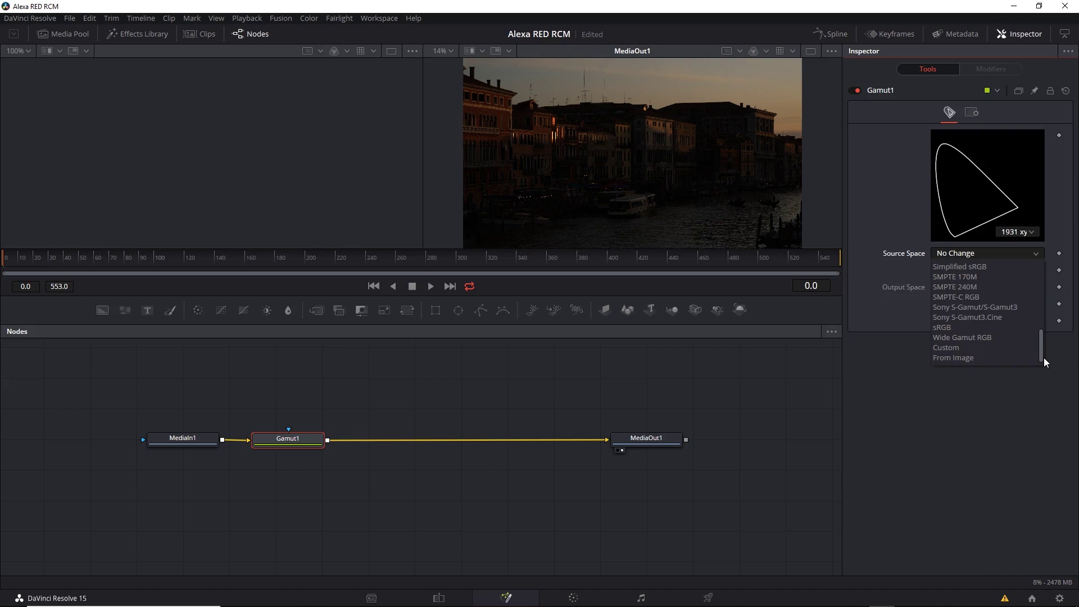
click(995, 359)
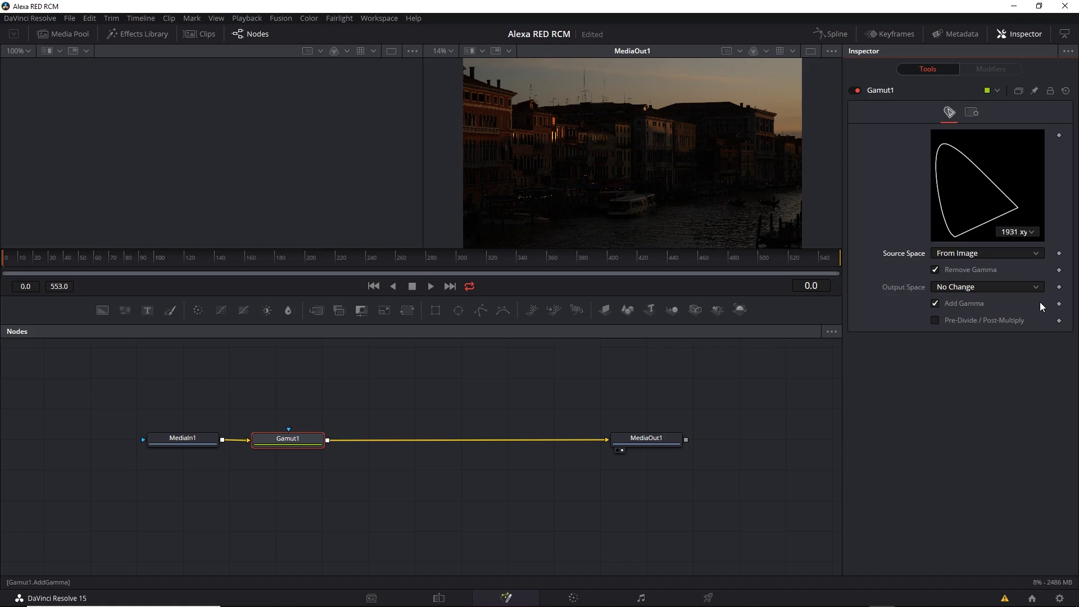
Set Gamut1's Output Space to ITU-R BT.709 (display), then switch to the Edit page.
click(1036, 287)
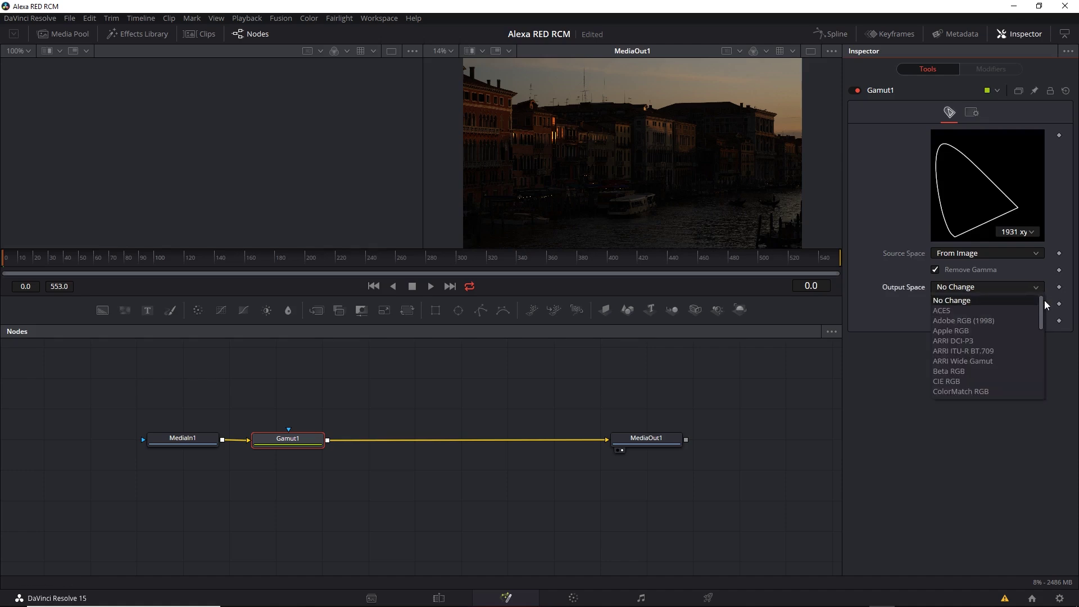
drag(1042, 306, 1041, 340)
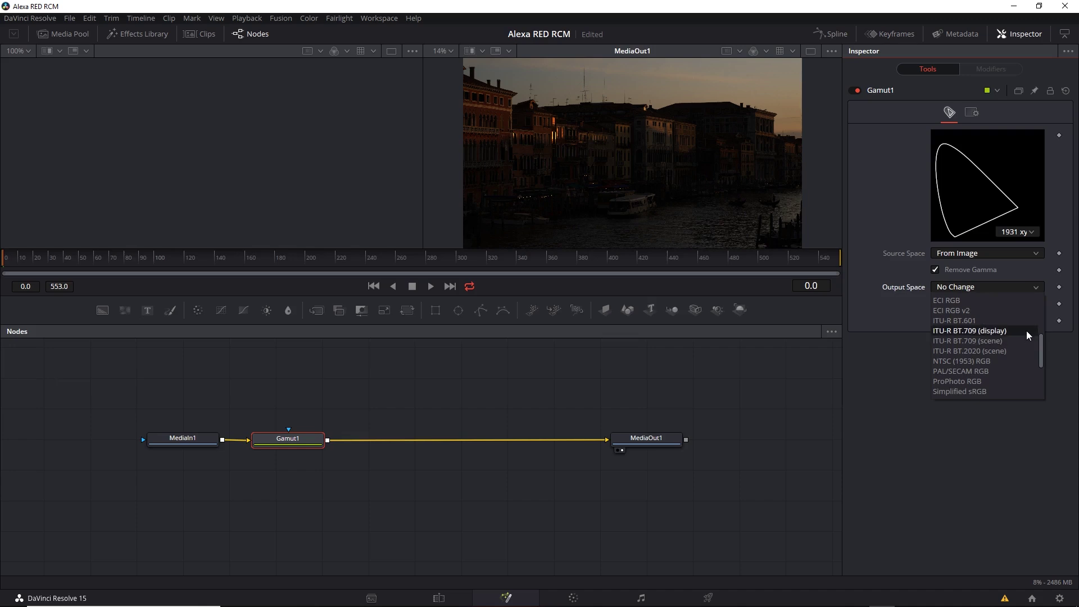
click(1026, 335)
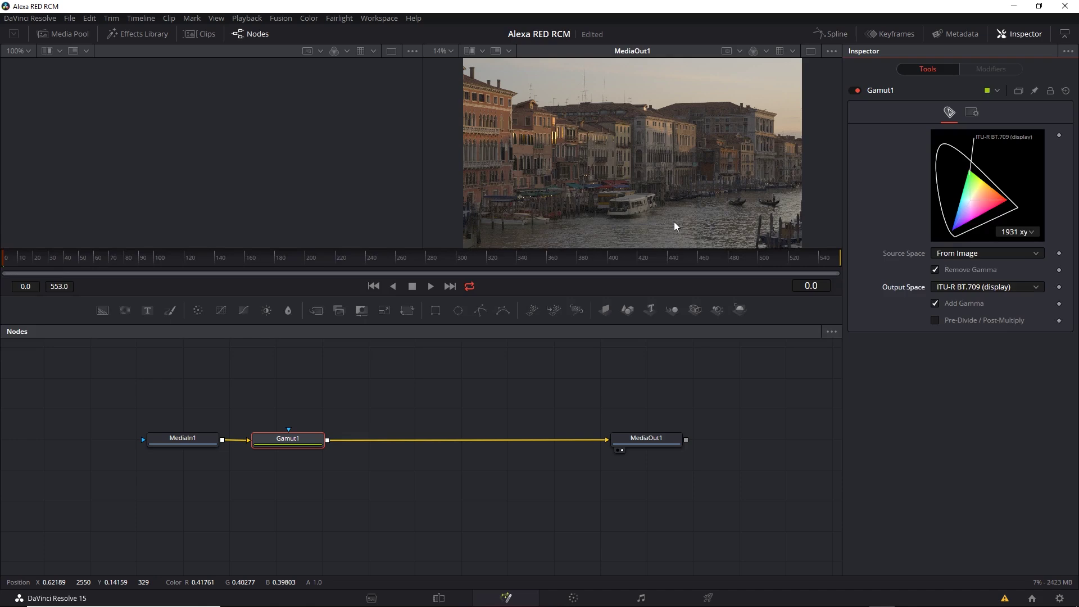
click(435, 602)
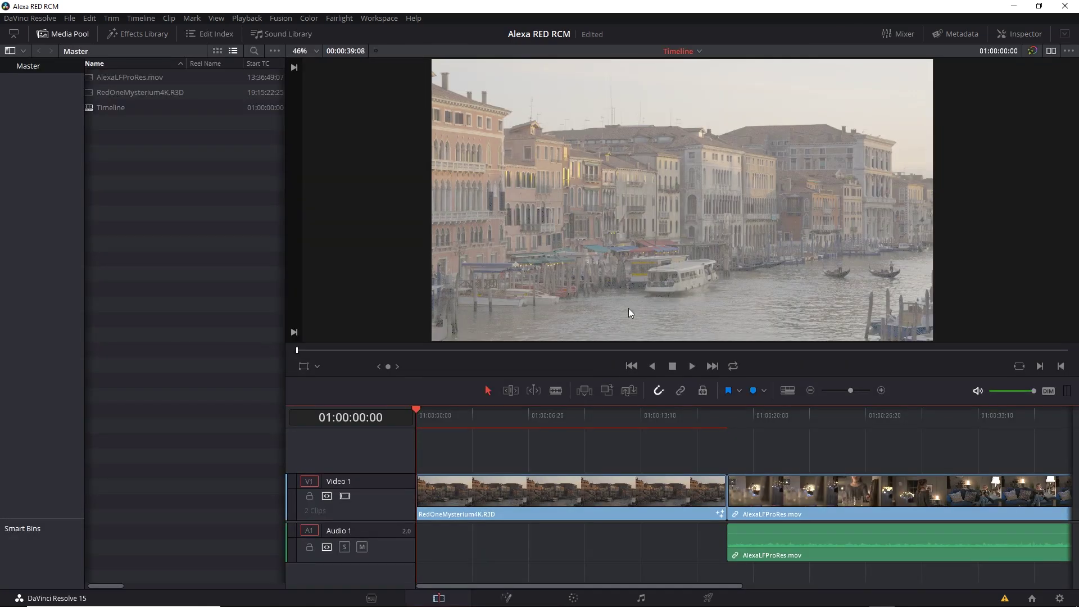
Back on Fusion, bypass Gamut1 and check the darker result on the Color page.
click(506, 598)
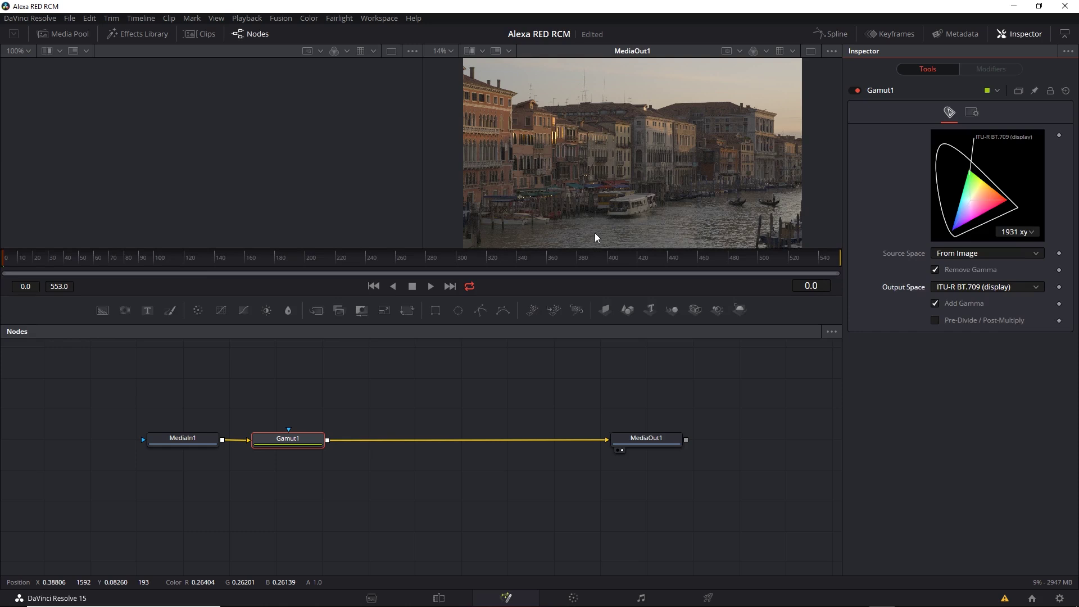
click(857, 90)
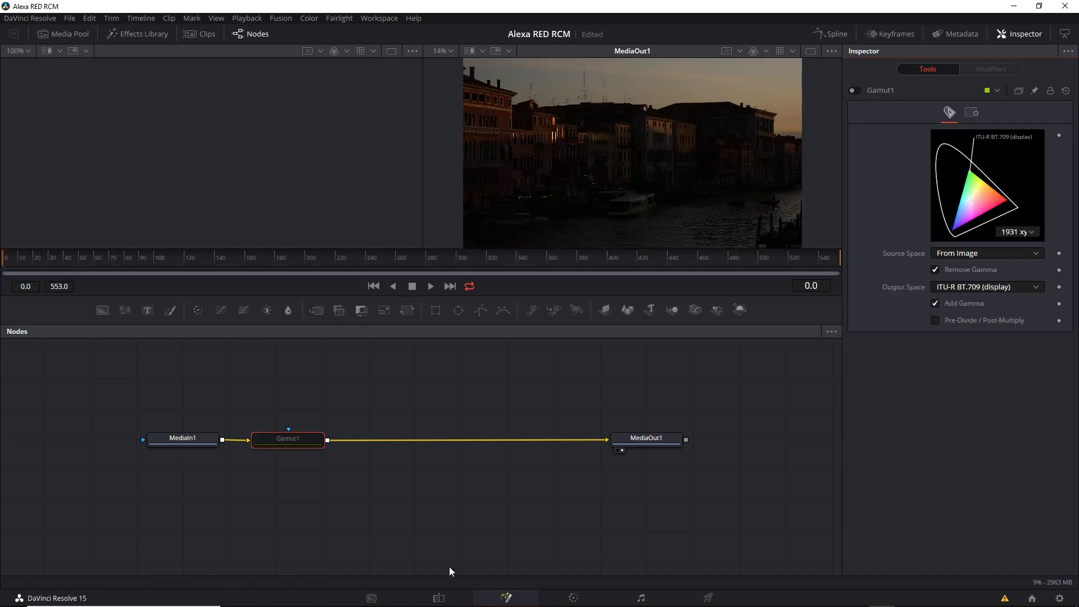
click(574, 598)
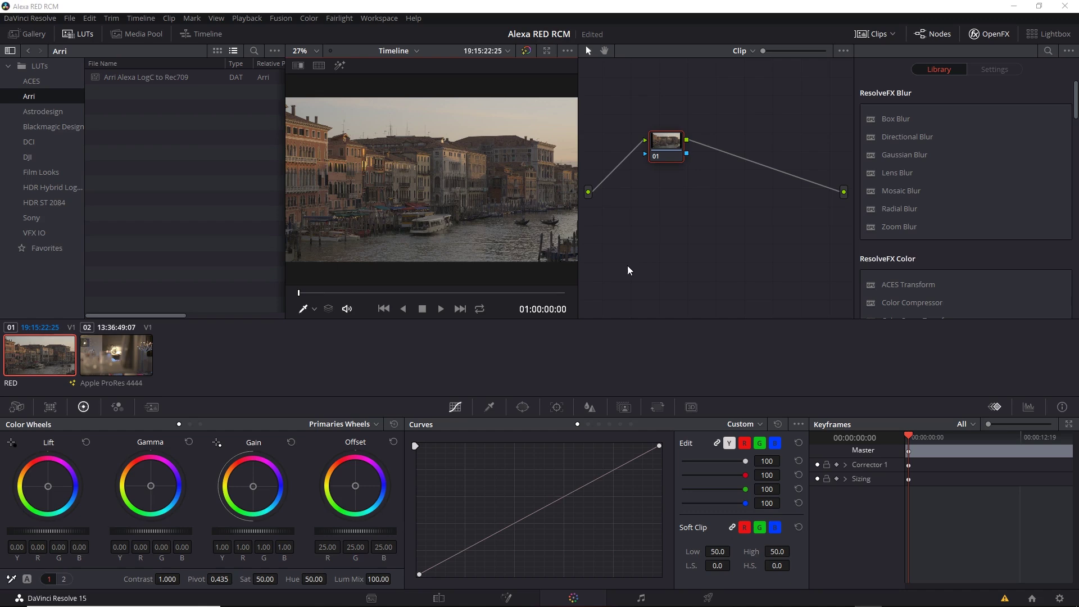
Re-enable Gamut1 as a separate branch above, and wire MediaIn1 directly into MediaOut1.
click(506, 596)
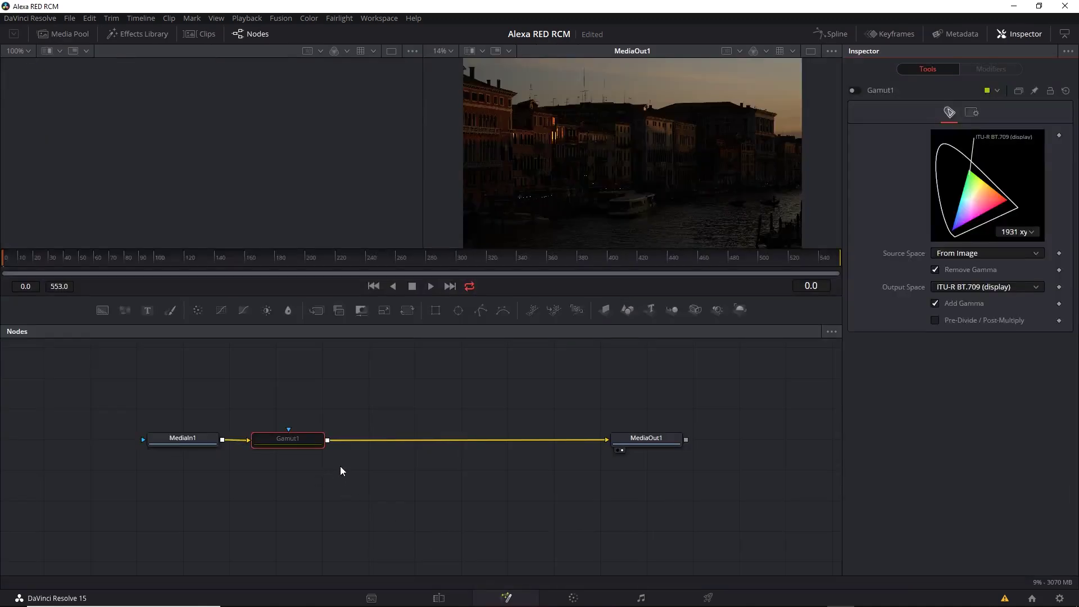
click(859, 93)
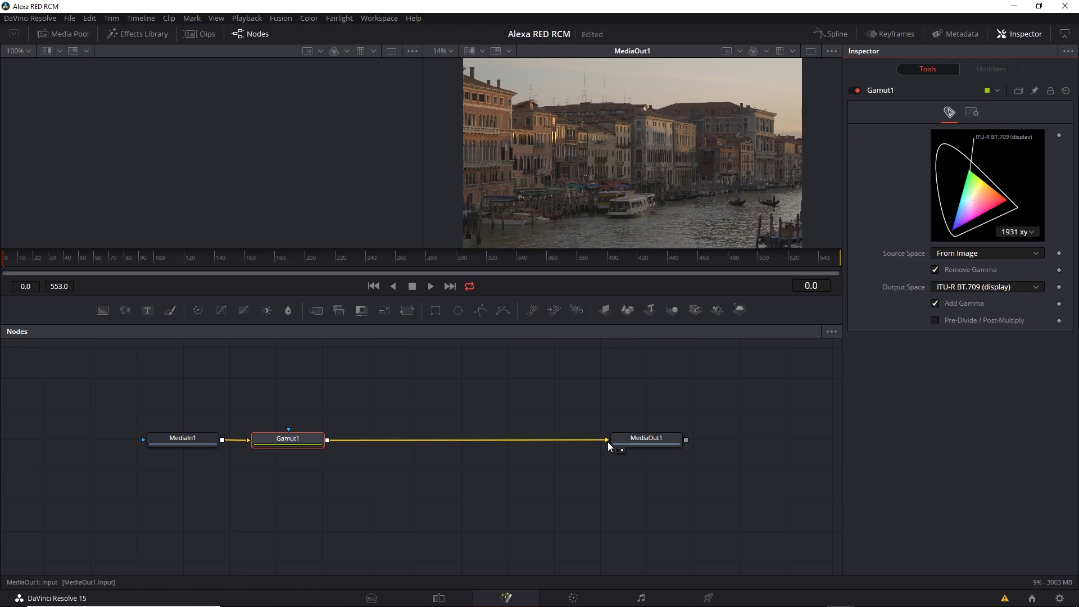
drag(606, 440, 439, 401)
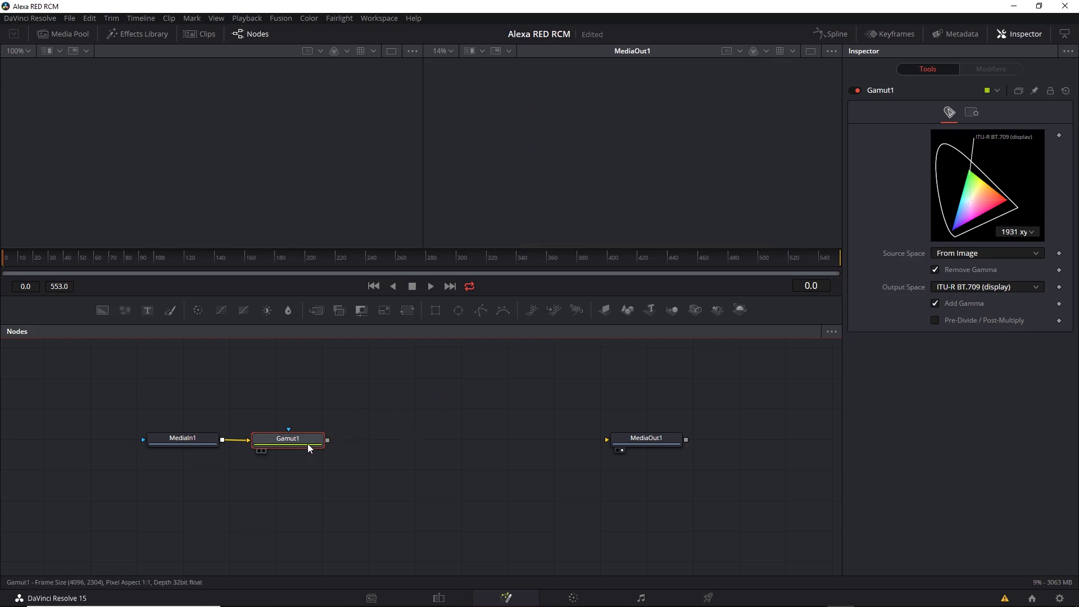
drag(308, 442, 306, 389)
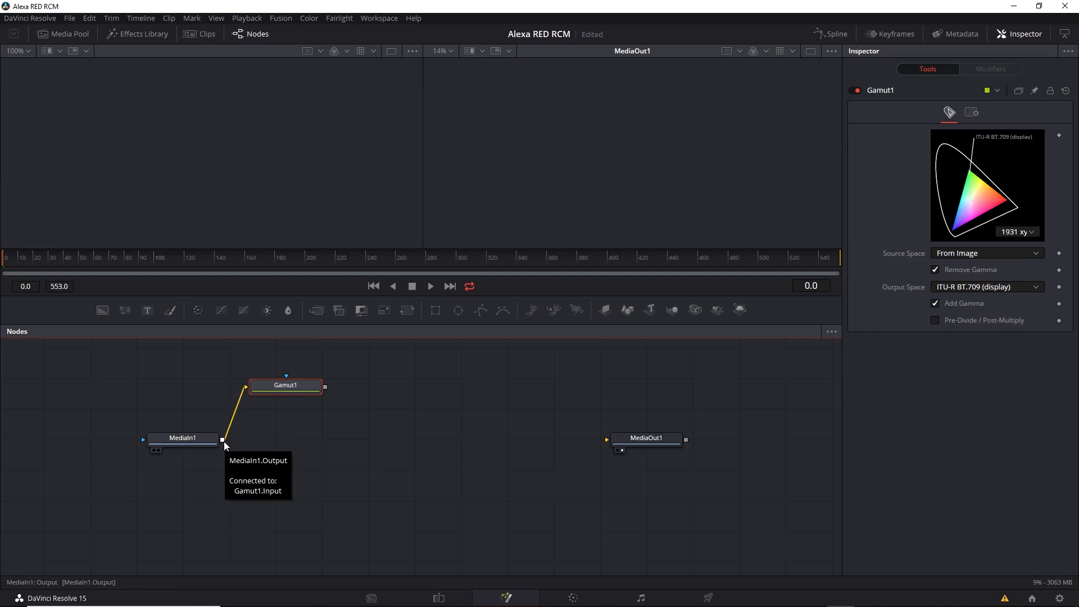
drag(223, 441, 650, 447)
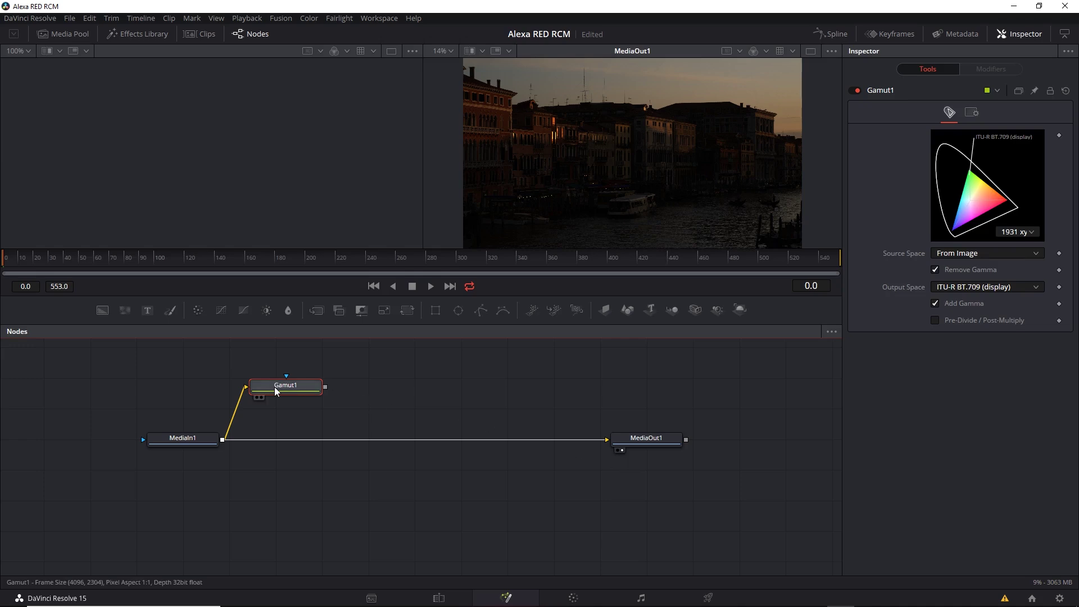
View Gamut1 in the left viewer with key 1, check the Color page, and return to Fusion.
key(1)
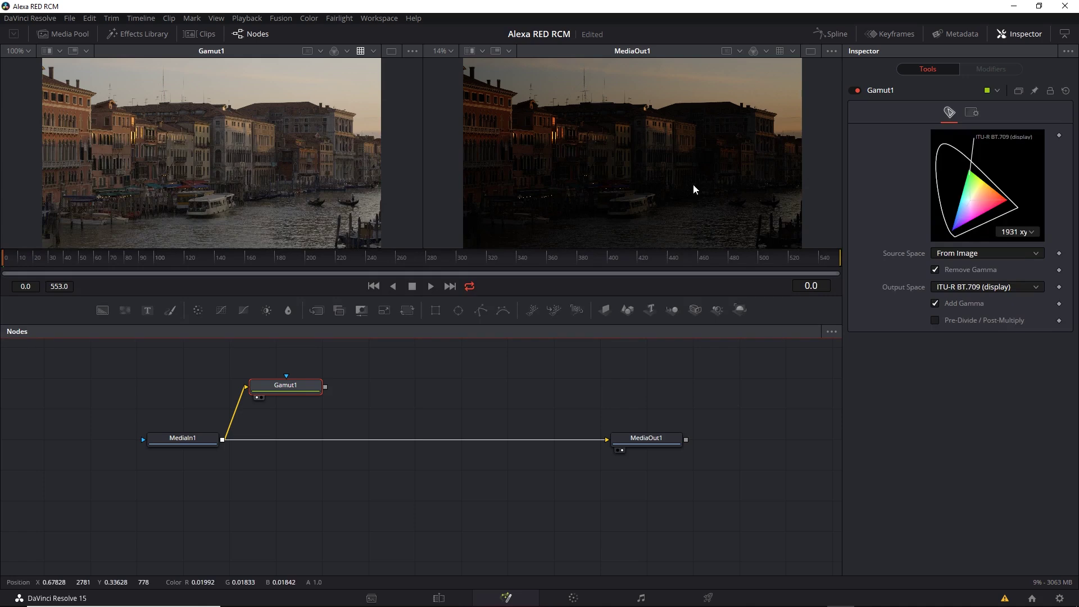
click(573, 598)
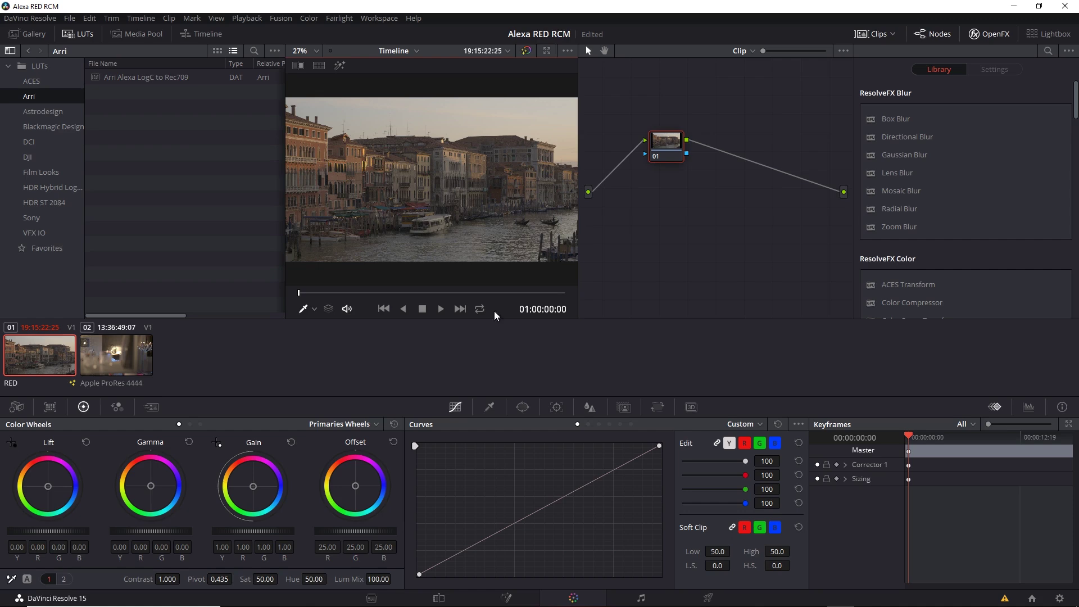
click(507, 598)
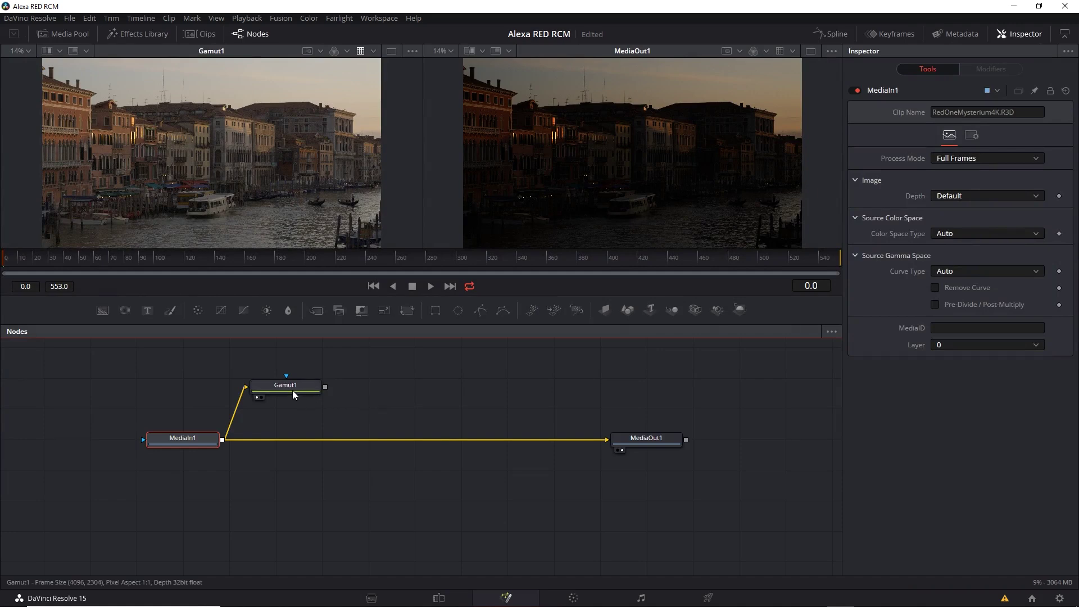
Move Gamut1 right above MediaOut1 and disconnect it from MediaIn1.
drag(293, 390, 566, 389)
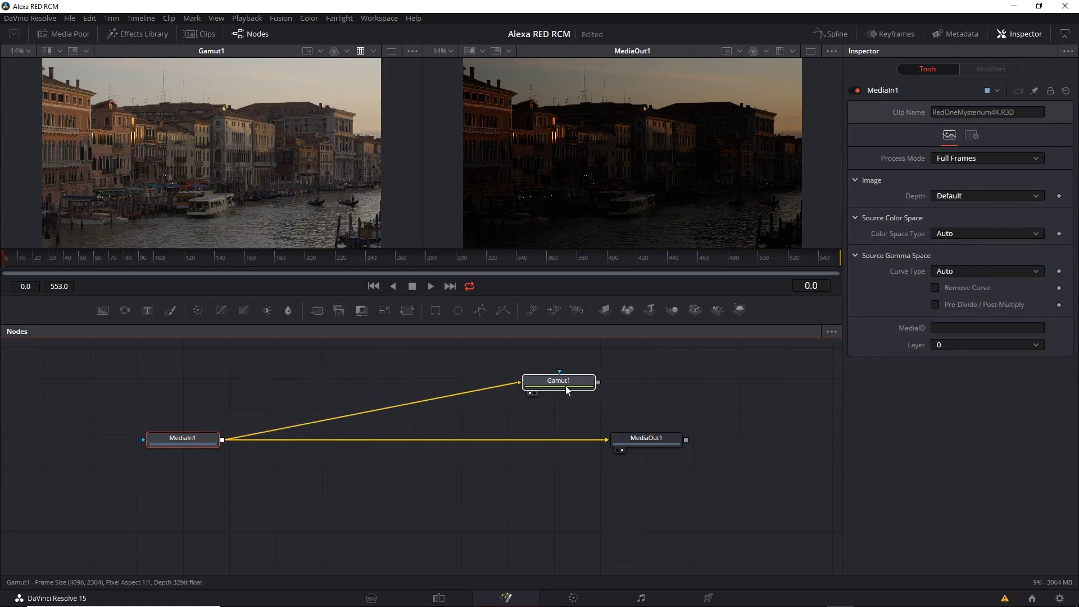
click(566, 386)
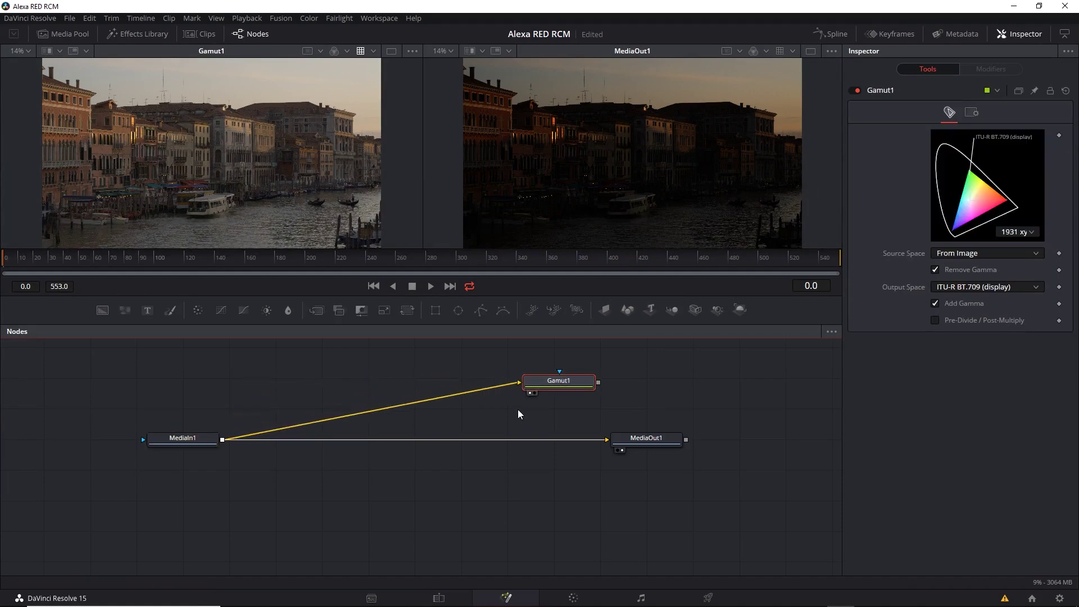
drag(519, 384, 376, 394)
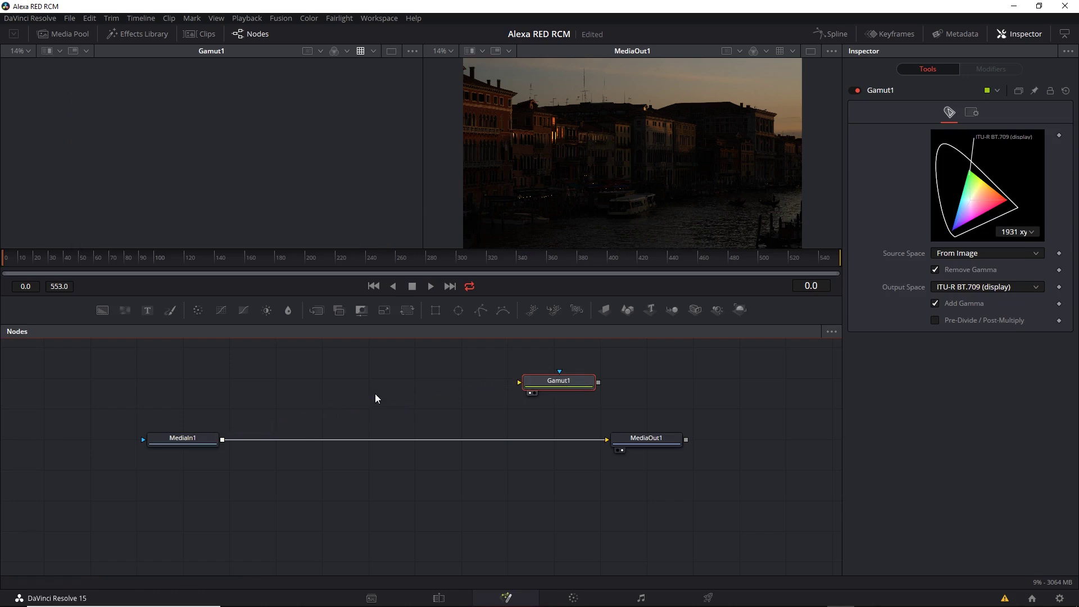
Insert a Defocus node on the MediaIn1–MediaOut1 link and set its size to 7.48.
right_click(272, 440)
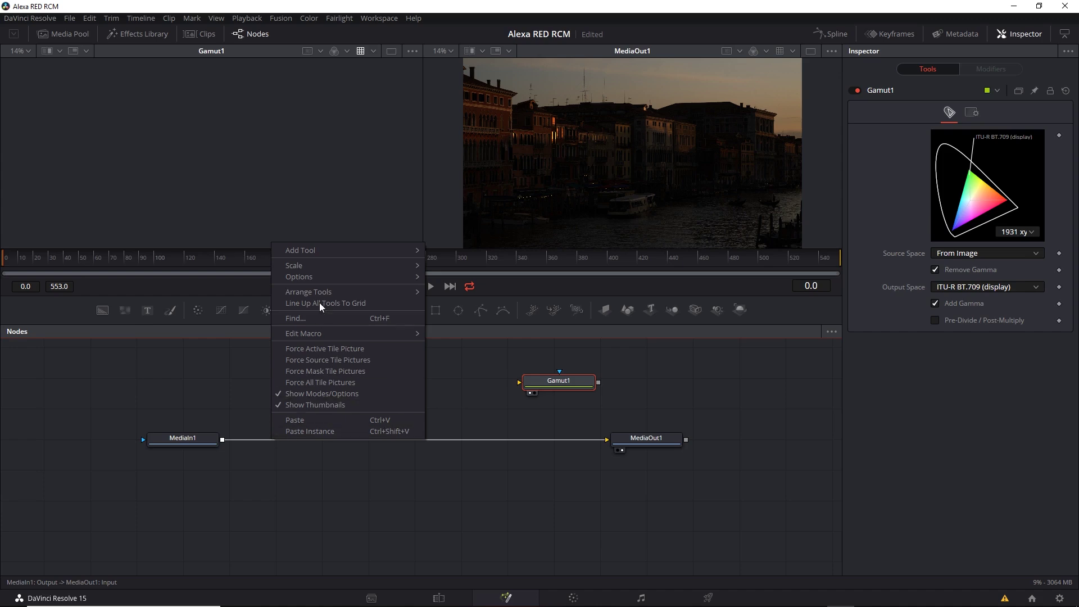
mouse_move(328, 253)
mouse_move(472, 208)
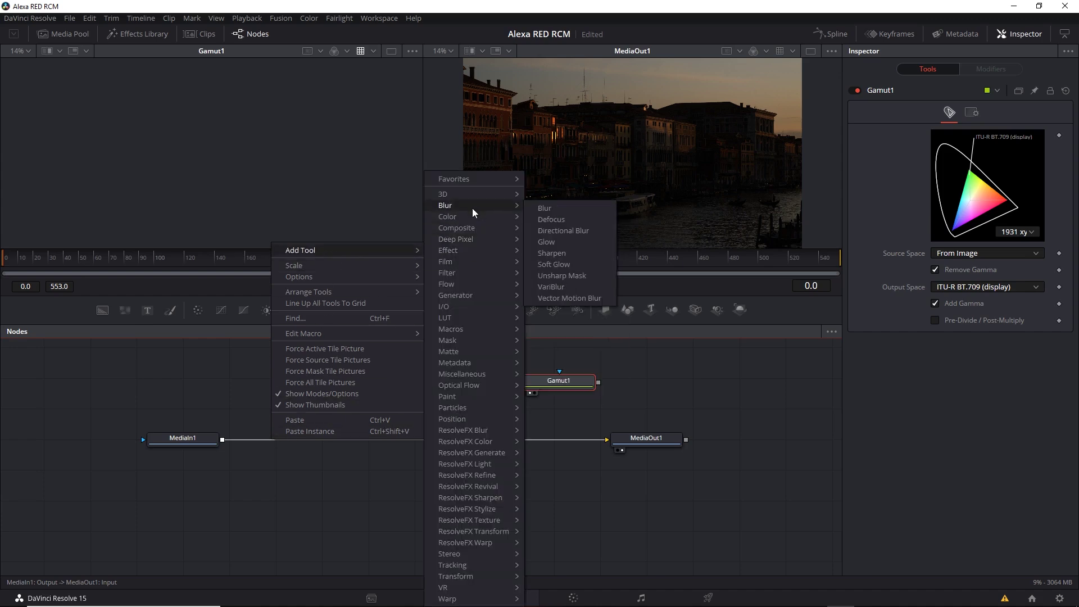
click(569, 221)
drag(937, 170, 988, 168)
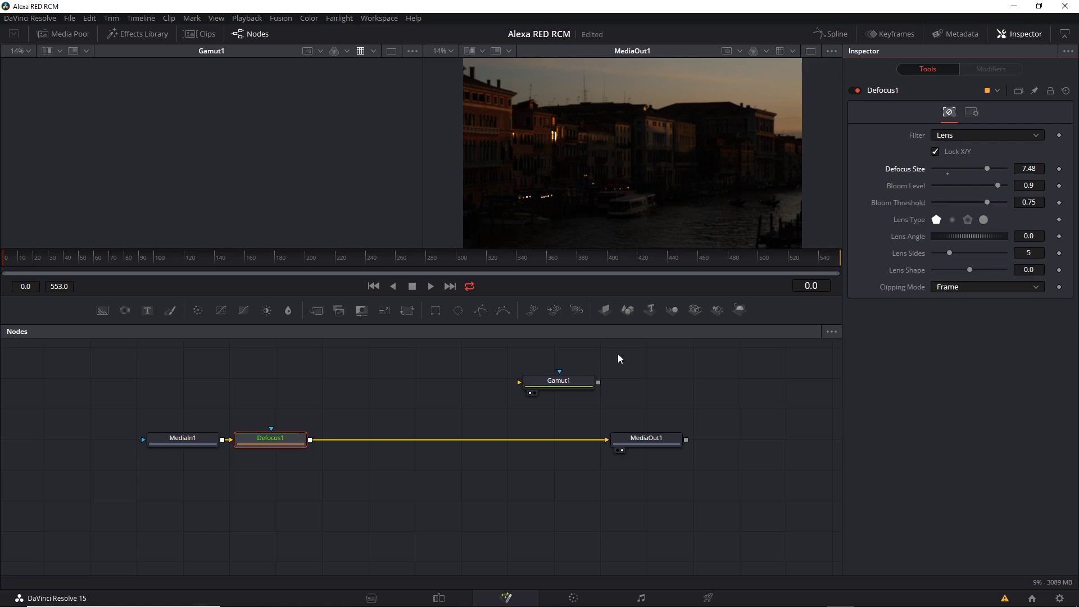
Feed Defocus1's output into Gamut1 and nudge Defocus1 rightward along the main line.
click(310, 440)
drag(311, 439, 541, 383)
drag(283, 443, 354, 444)
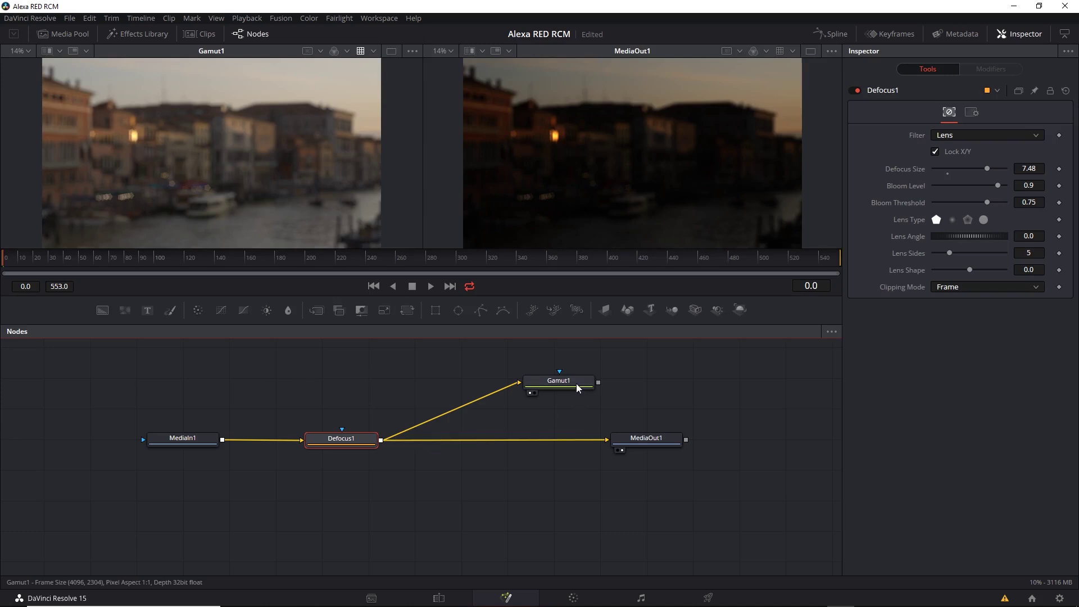
mouse_move(577, 385)
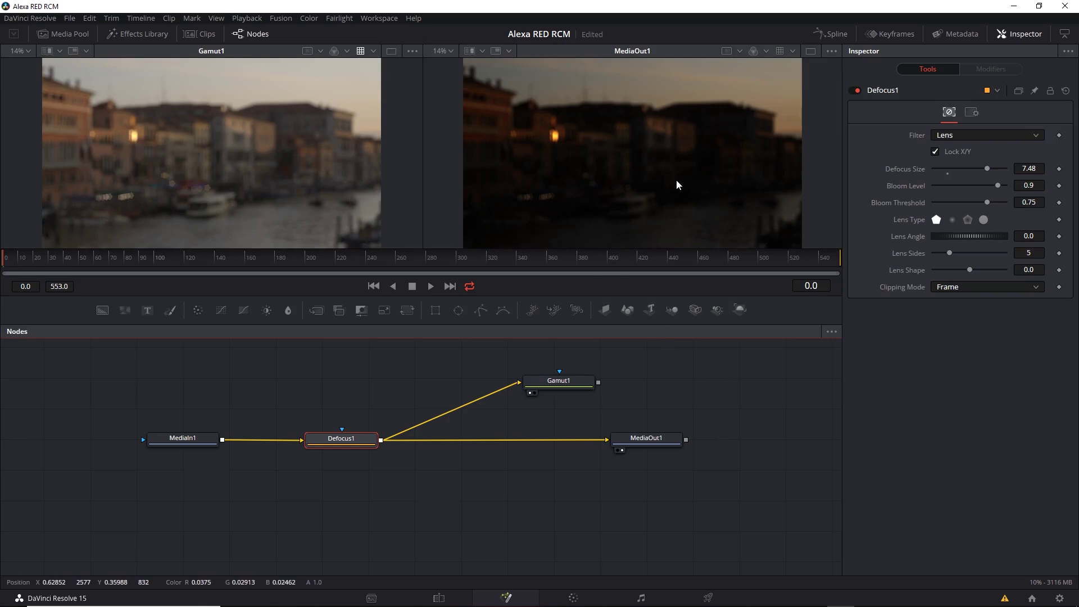
click(573, 598)
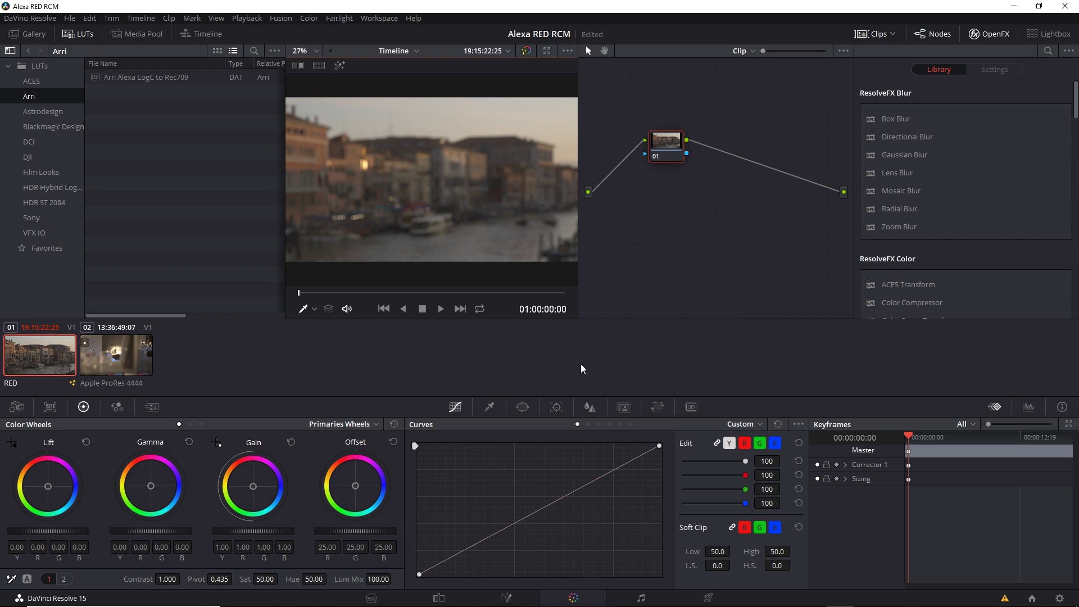
click(507, 598)
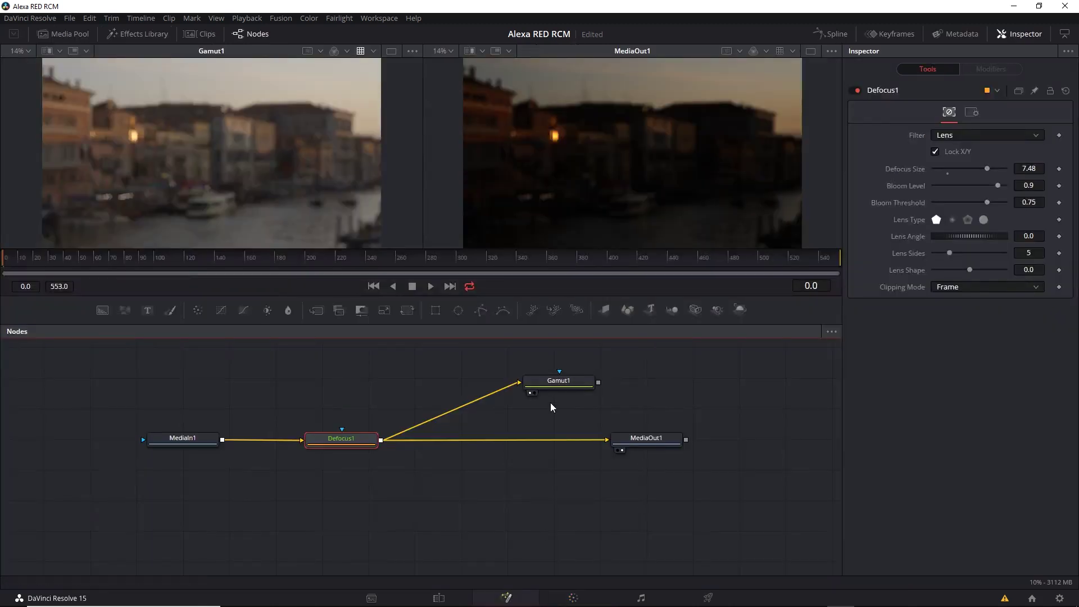